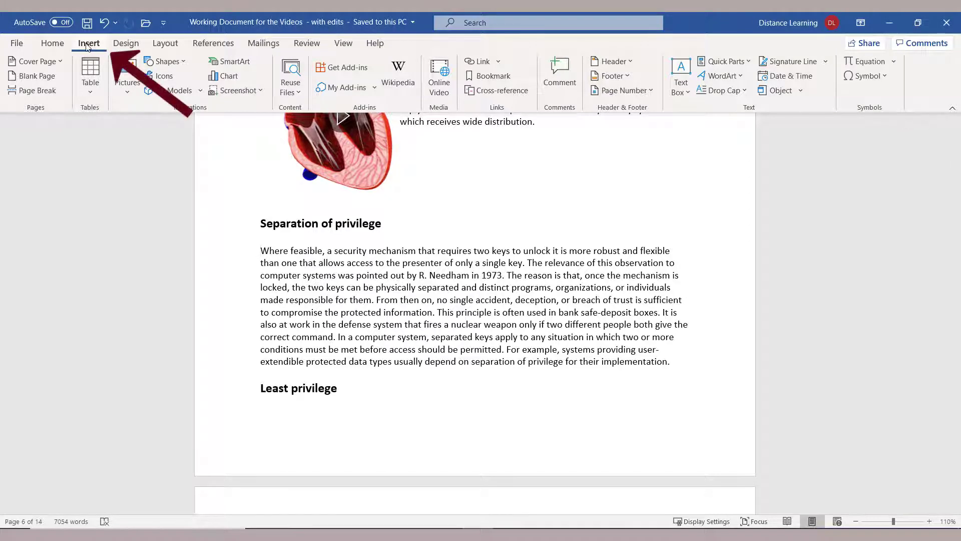
Pick the Parallelogram from the Basic Shapes section of the Insert tab's Shapes gallery.
{"action": "left_click", "coordinate": [179, 63]}
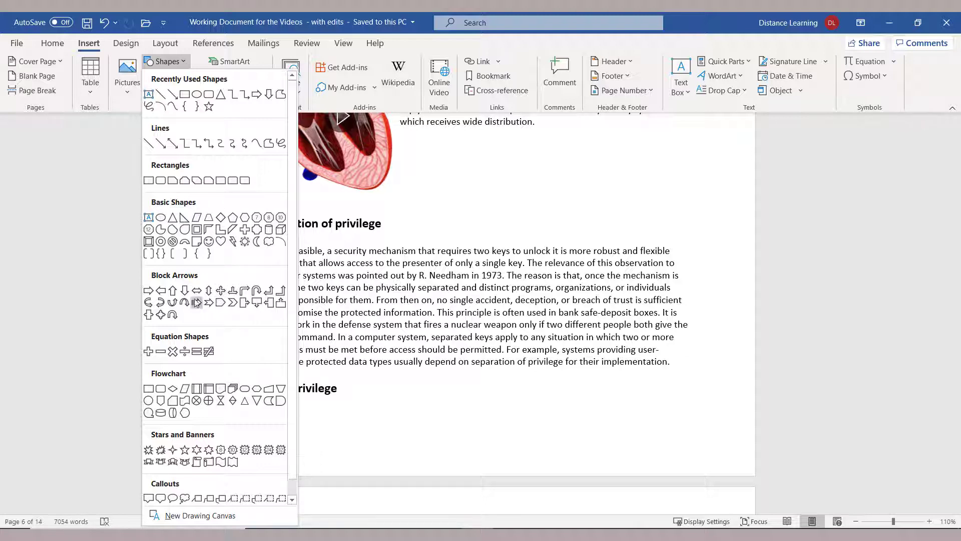
{"action": "left_click", "coordinate": [197, 220]}
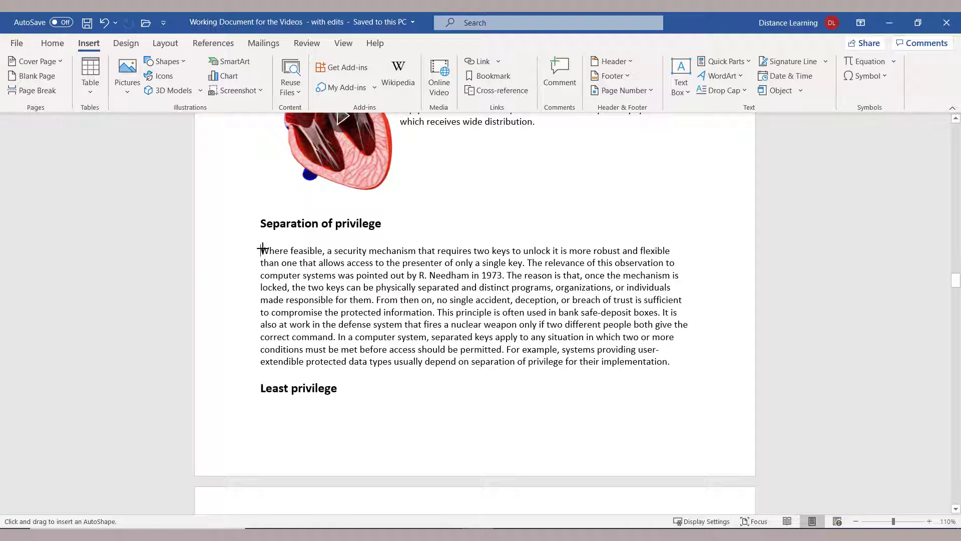
Drag out the parallelogram over the start of the Separation of privilege paragraph.
{"action": "left_click_drag", "start_coordinate": [262, 249], "coordinate": [404, 334]}
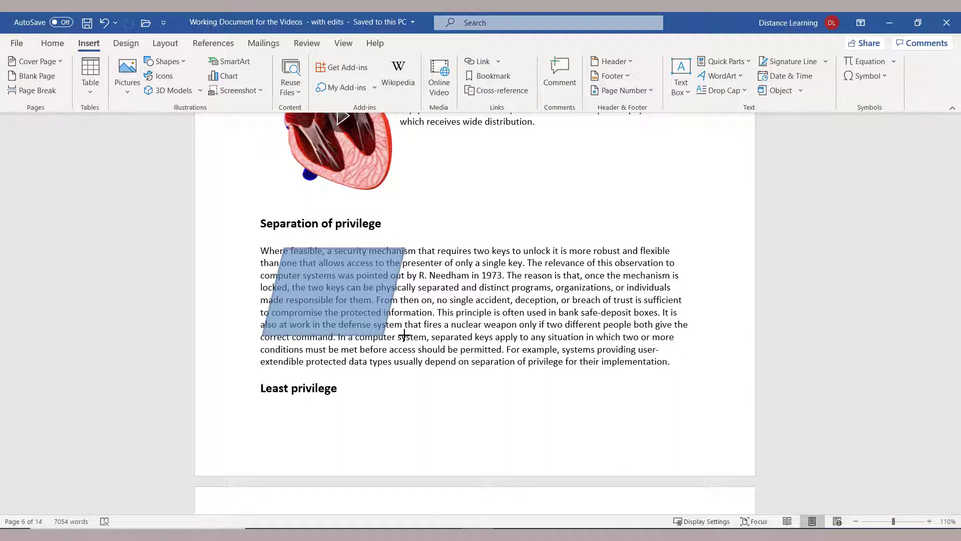
{"action": "left_click_drag", "start_coordinate": [404, 334], "coordinate": [405, 334]}
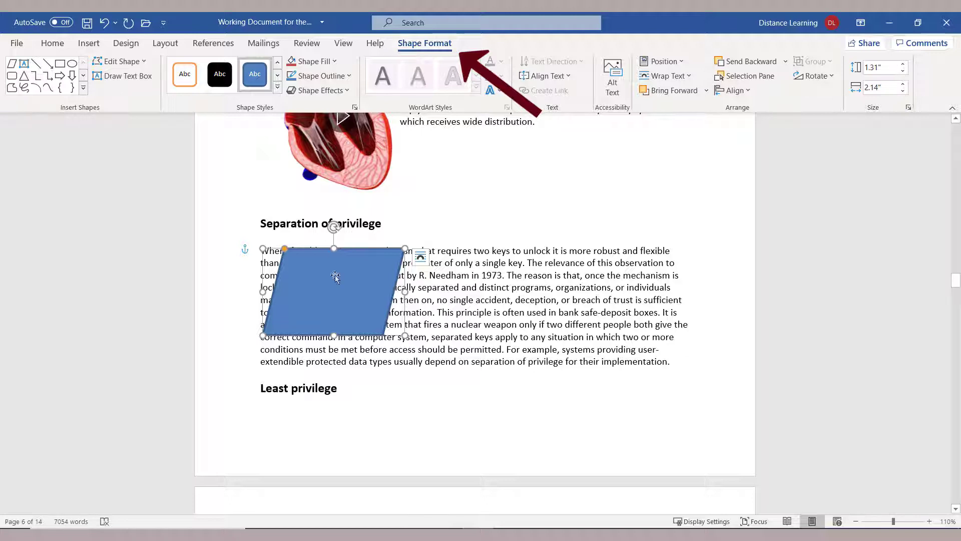
Give the parallelogram a Perspective 3-D rotation and a solid blue theme shape style.
{"action": "left_click", "coordinate": [188, 81]}
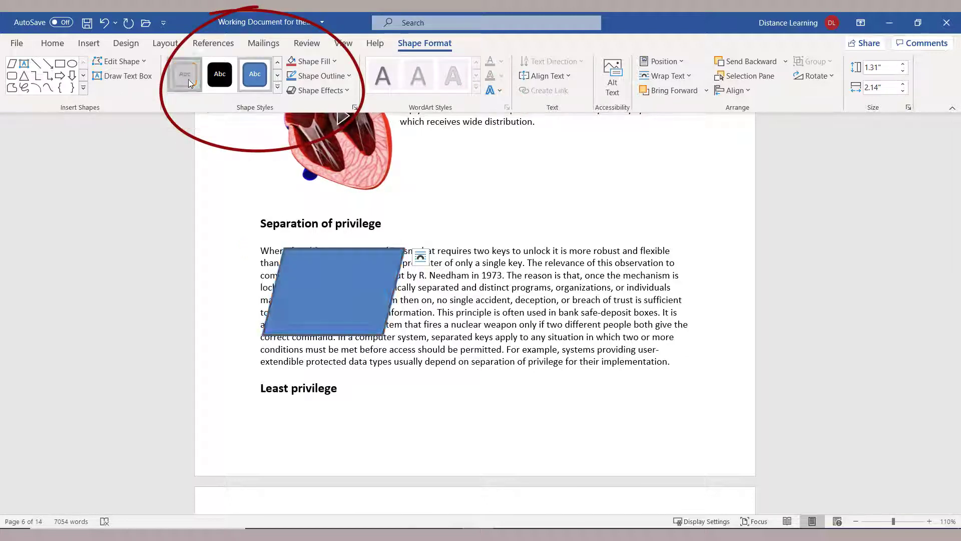
{"action": "left_click", "coordinate": [319, 90]}
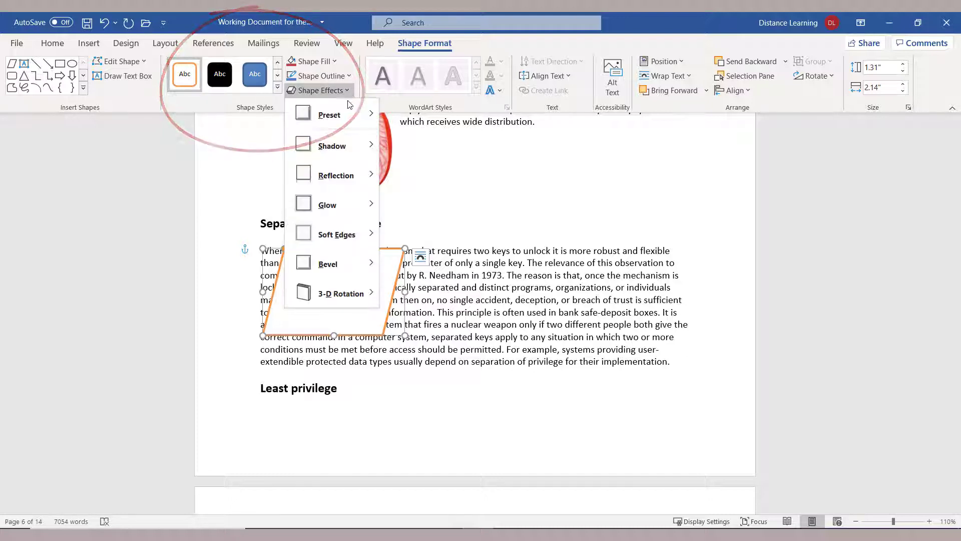
{"action": "mouse_move", "coordinate": [345, 293]}
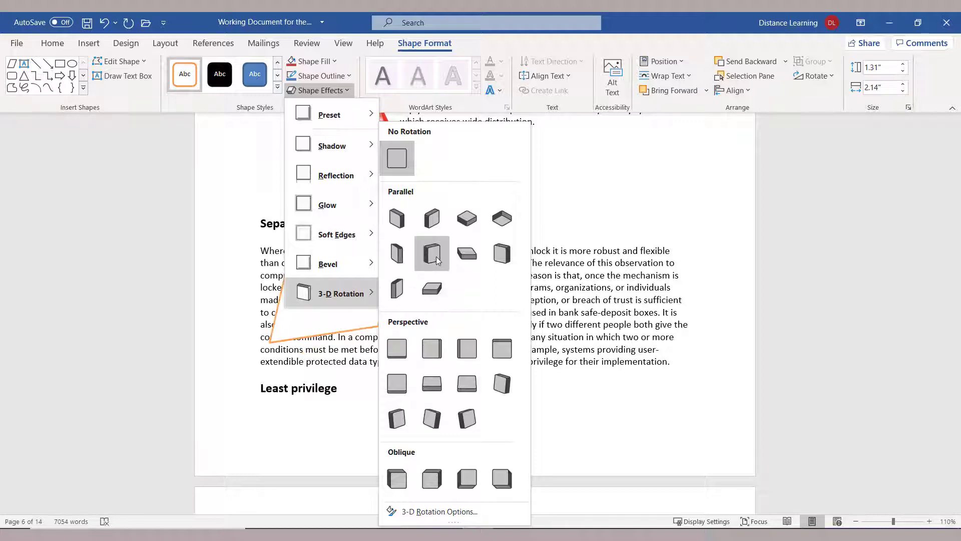
{"action": "left_click", "coordinate": [429, 349]}
{"action": "left_click", "coordinate": [277, 88]}
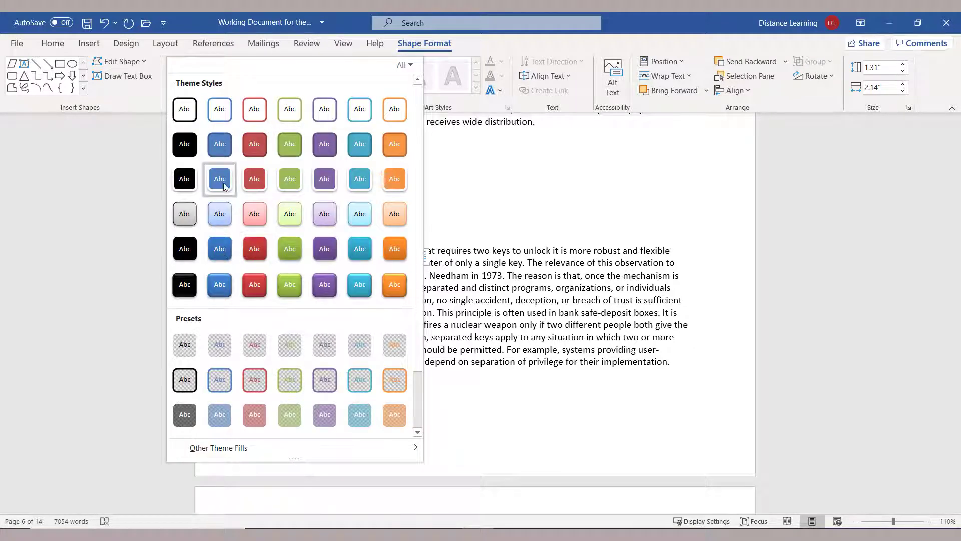
{"action": "left_click", "coordinate": [220, 179]}
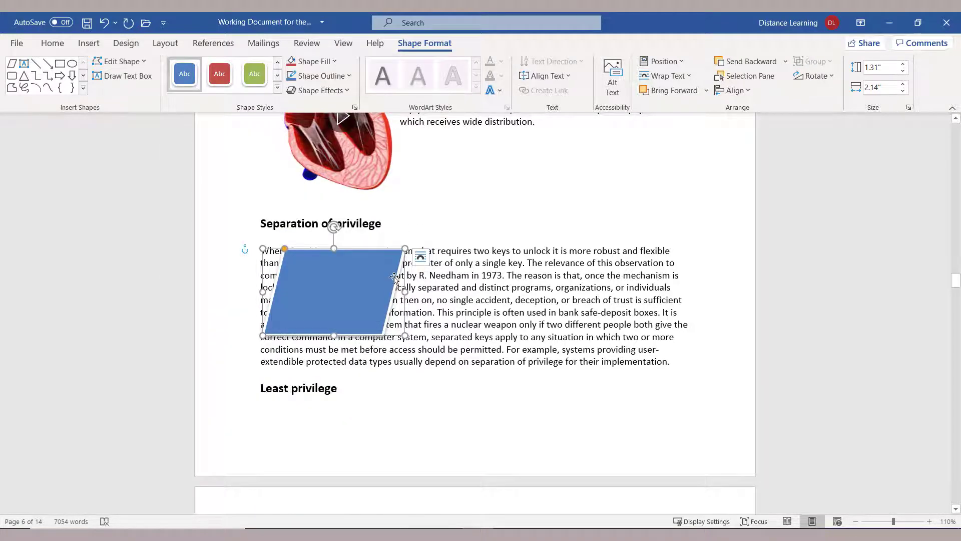
Set Tight text wrapping and change the parallelogram into a Horizontal Scroll shape.
{"action": "left_click", "coordinate": [691, 76]}
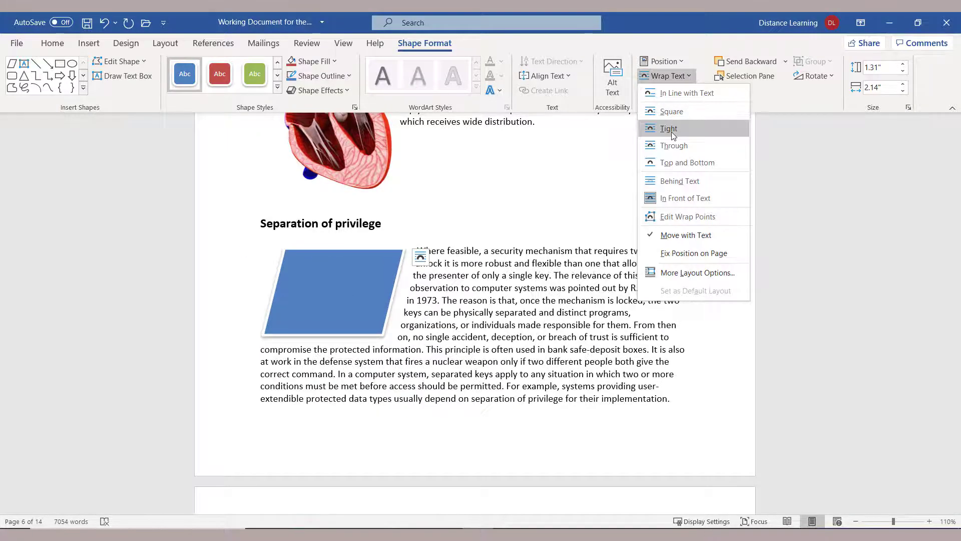
{"action": "left_click", "coordinate": [672, 133]}
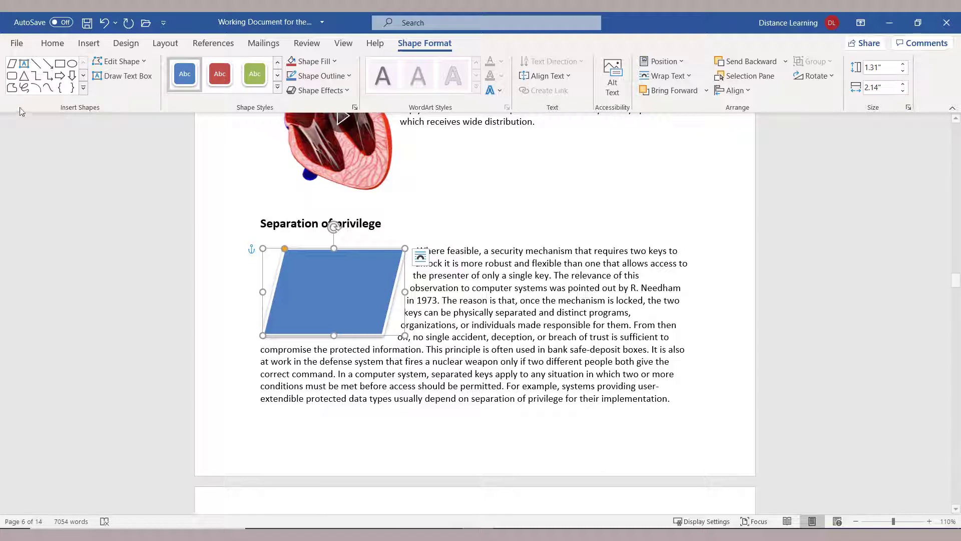
{"action": "left_click", "coordinate": [144, 62]}
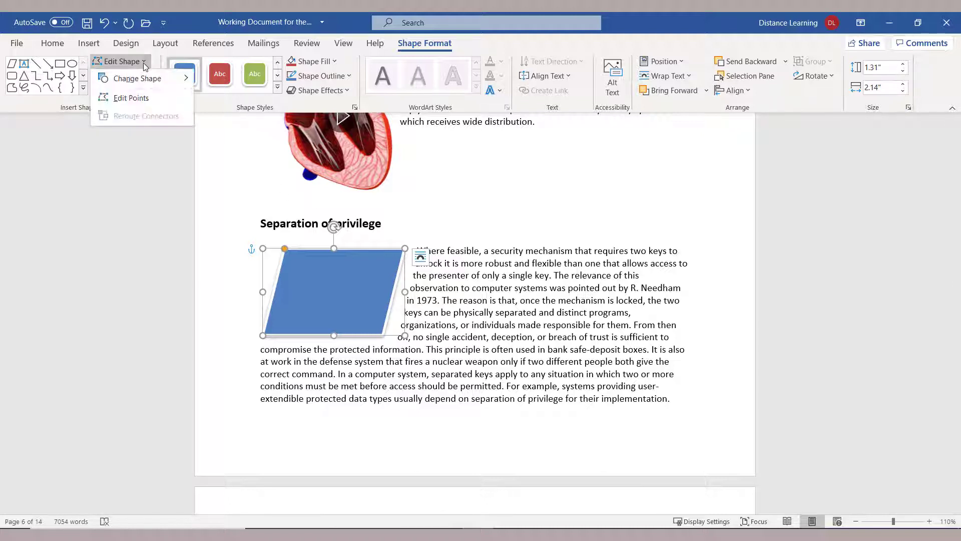
{"action": "mouse_move", "coordinate": [174, 86]}
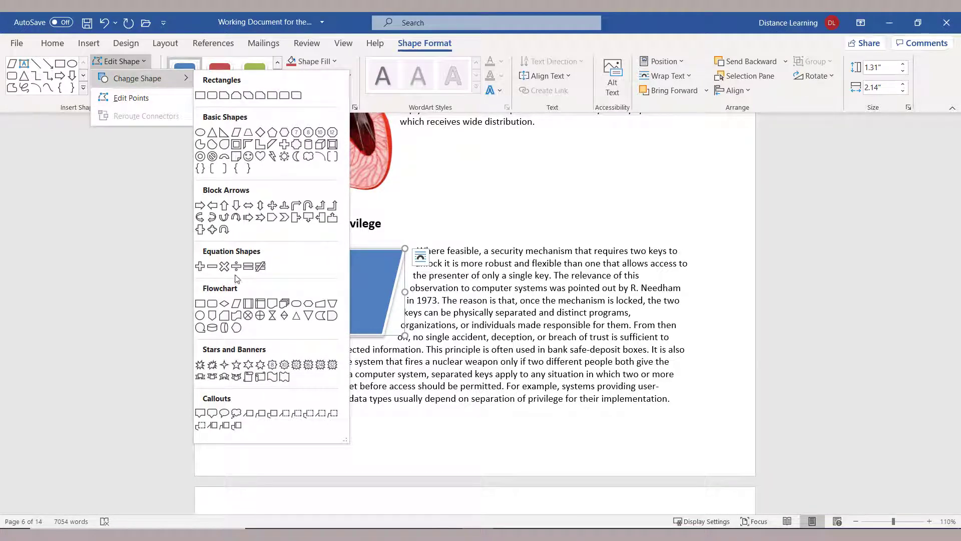
{"action": "left_click", "coordinate": [260, 376]}
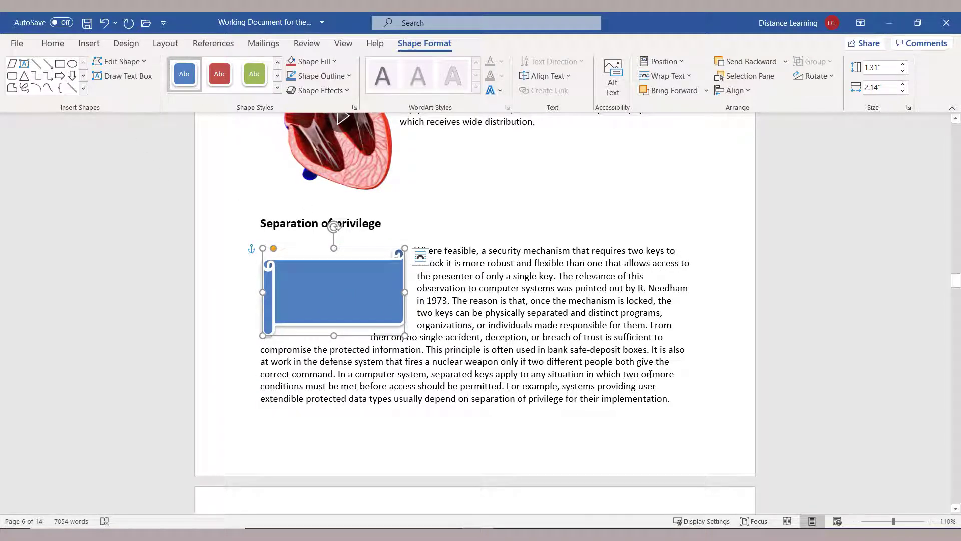
{"action": "left_click", "coordinate": [581, 351]}
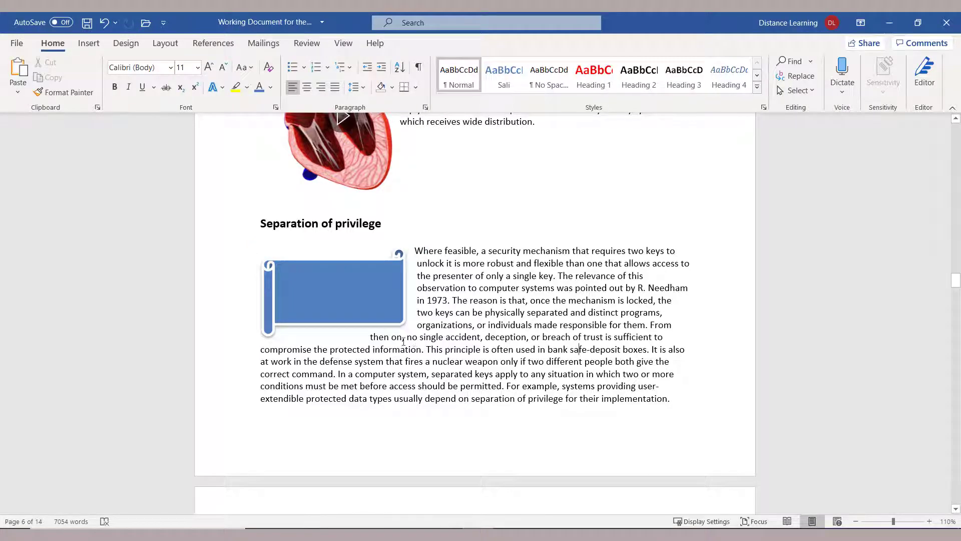
With the scroll banner selected, choose Draw Text Box from the Insert tab's Text Box menu.
{"action": "left_click", "coordinate": [346, 308]}
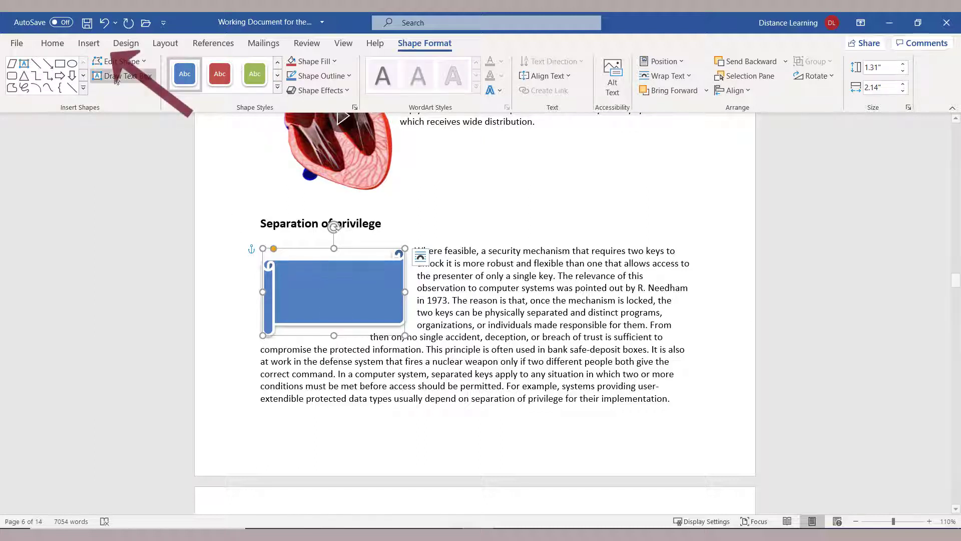
{"action": "left_click", "coordinate": [89, 44]}
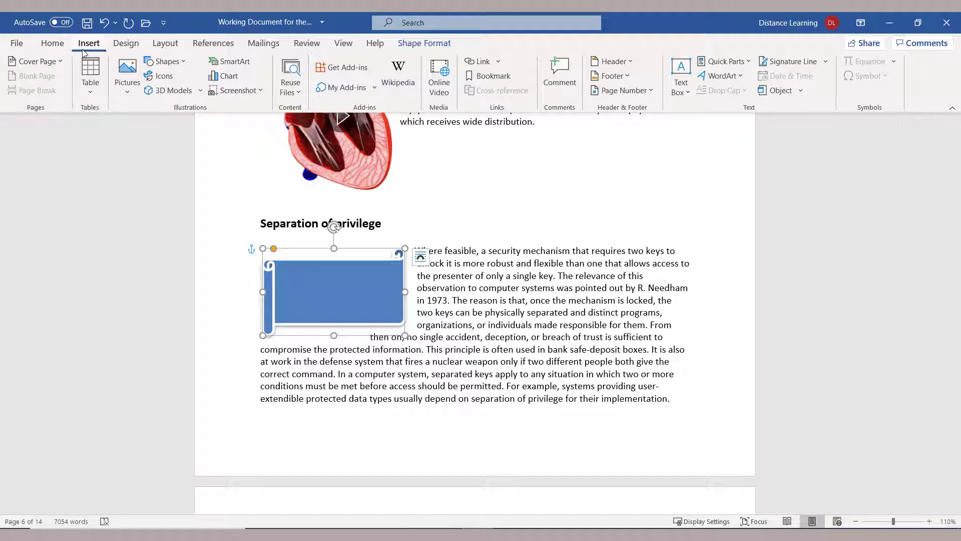
{"action": "left_click", "coordinate": [683, 69]}
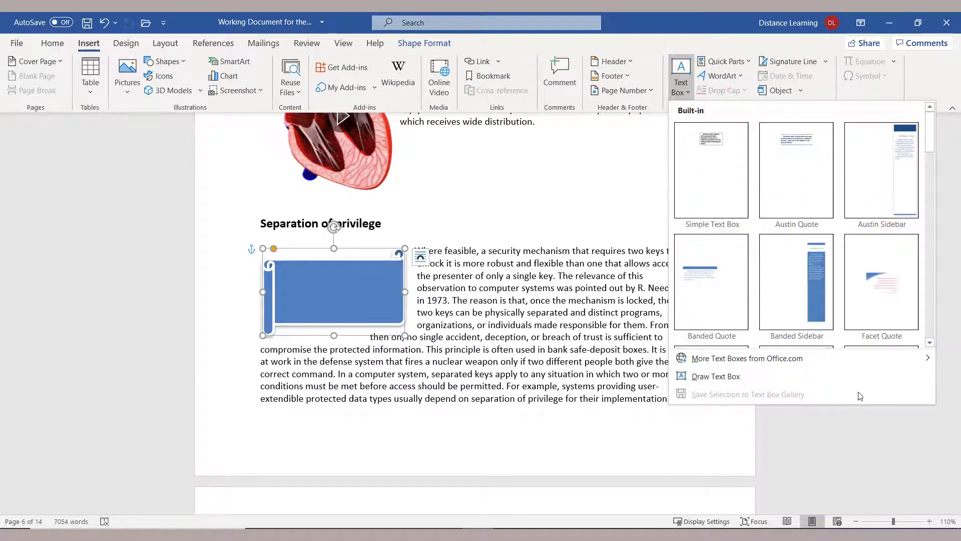
{"action": "left_click", "coordinate": [724, 383]}
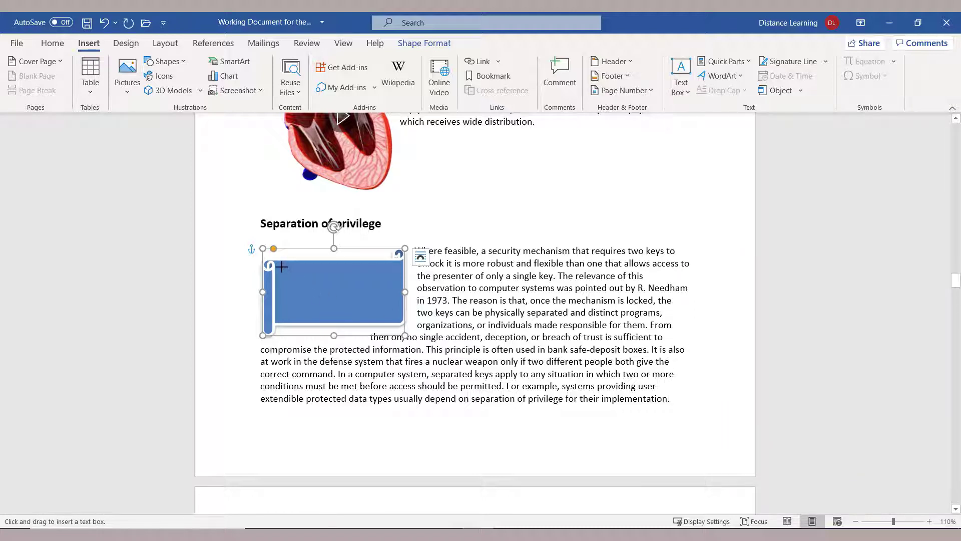
Draw a text box on the banner reading 'This is my textbox on top of a shape object', centred and bold.
{"action": "left_click_drag", "start_coordinate": [280, 266], "coordinate": [393, 315]}
{"action": "type", "text": "This is my t"}
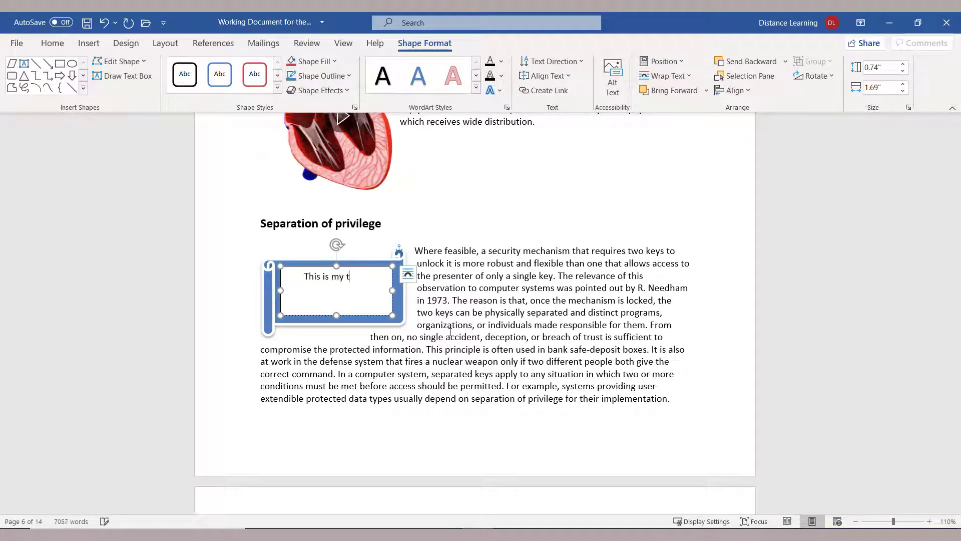
{"action": "type", "text": "extbox on top of a shape object."}
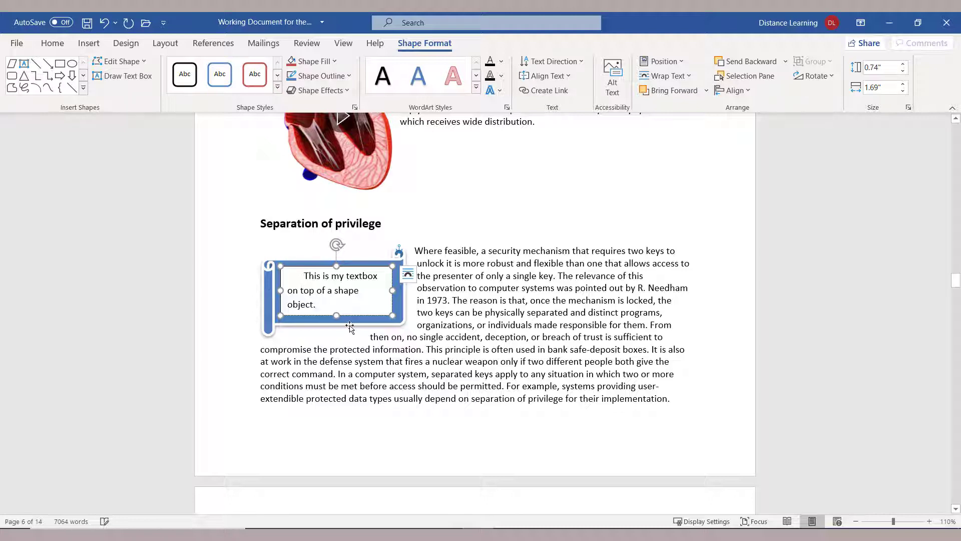
{"action": "left_click_drag", "start_coordinate": [316, 304], "coordinate": [293, 280]}
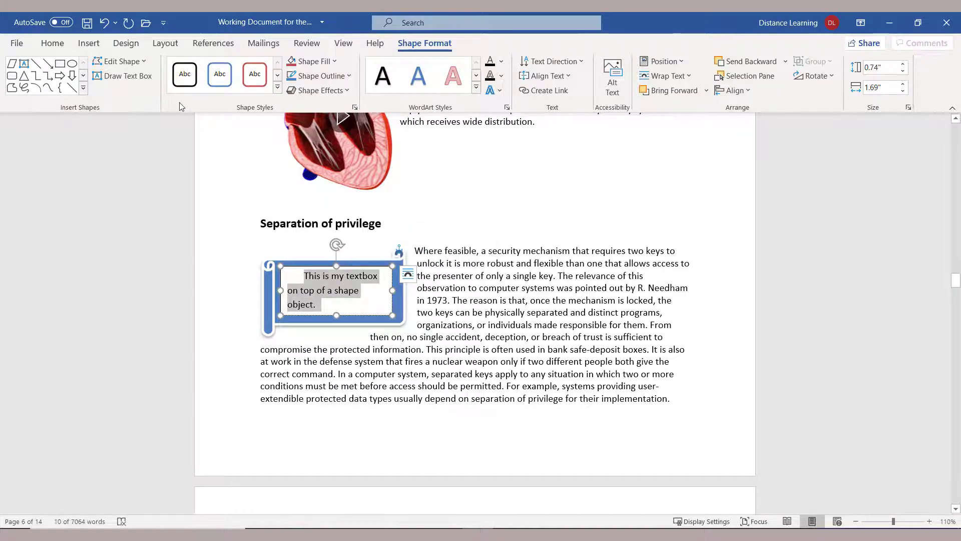
{"action": "left_click", "coordinate": [52, 43]}
{"action": "left_click", "coordinate": [306, 87]}
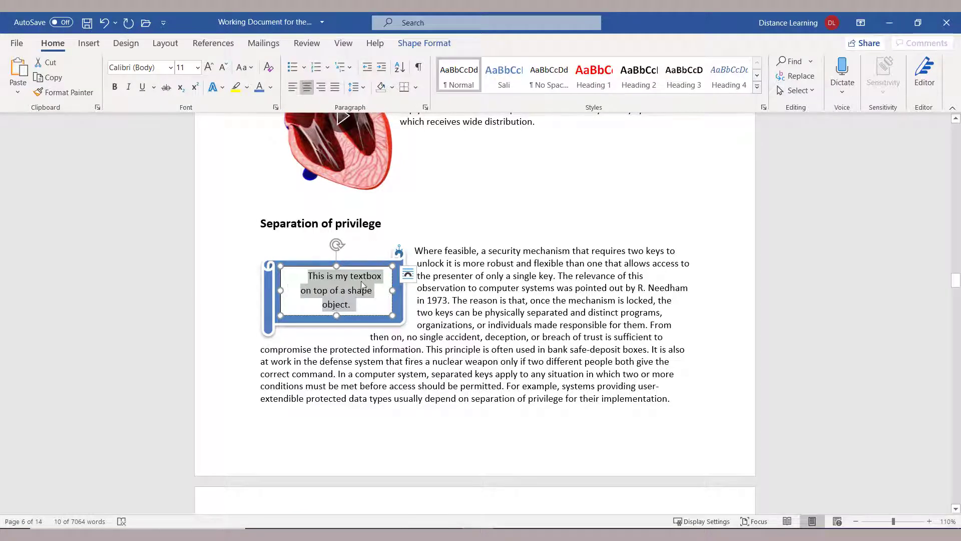
{"action": "left_click", "coordinate": [115, 88]}
{"action": "left_click", "coordinate": [371, 314]}
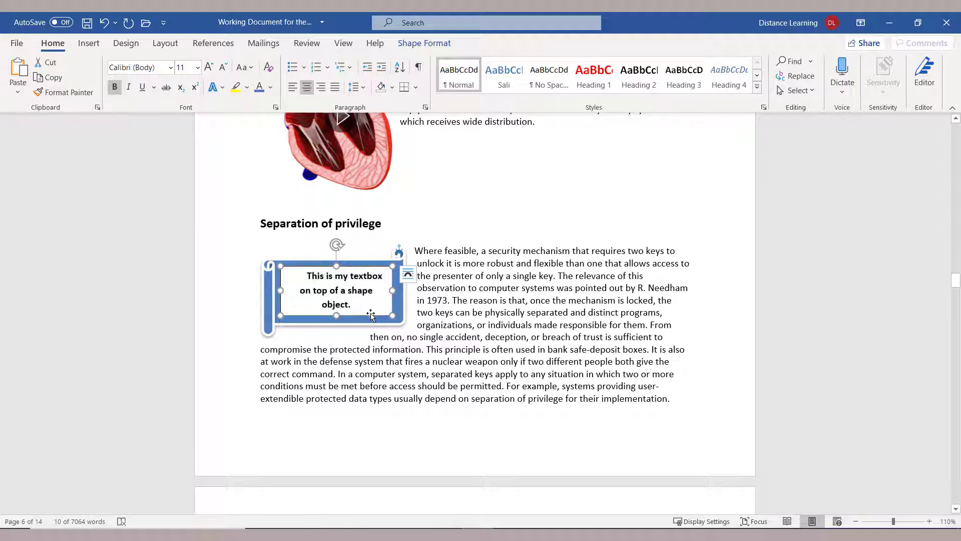
{"action": "double_click", "coordinate": [371, 314]}
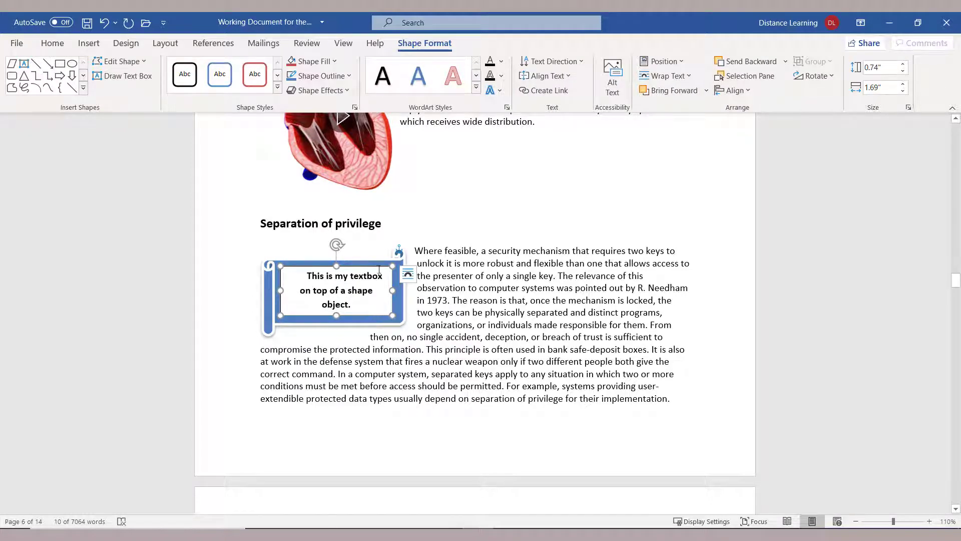
Set the text box's Shape Fill to No Fill, keeping the text white.
{"action": "left_click", "coordinate": [335, 62]}
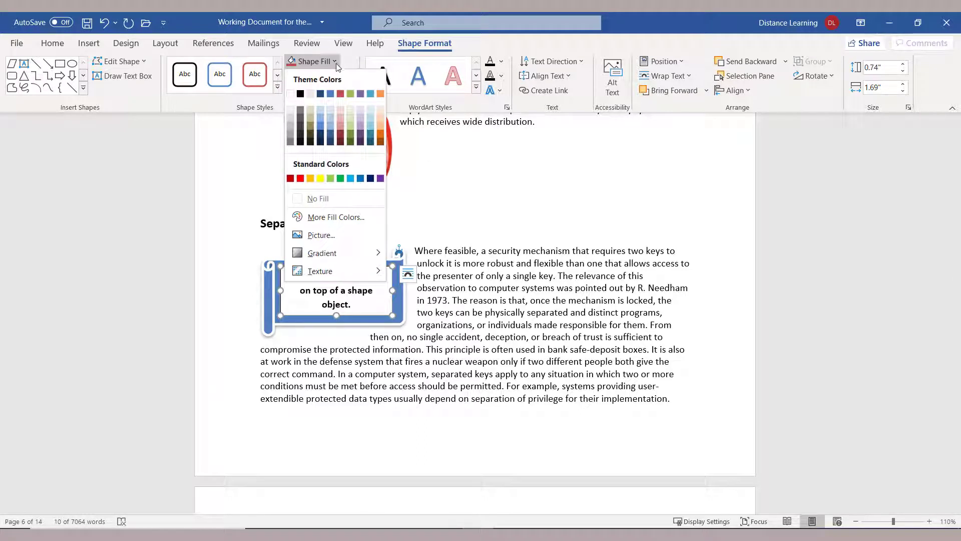
{"action": "left_click", "coordinate": [323, 201]}
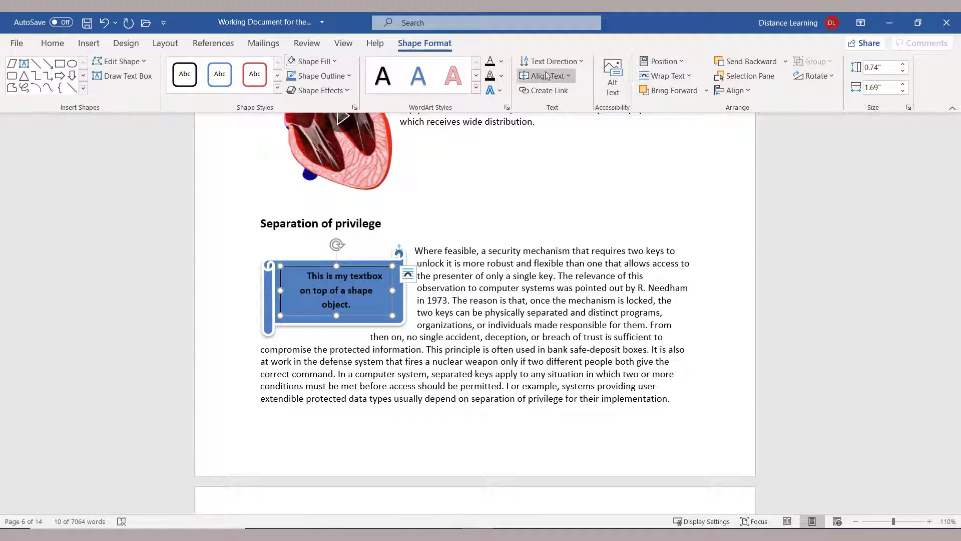
{"action": "left_click", "coordinate": [502, 63]}
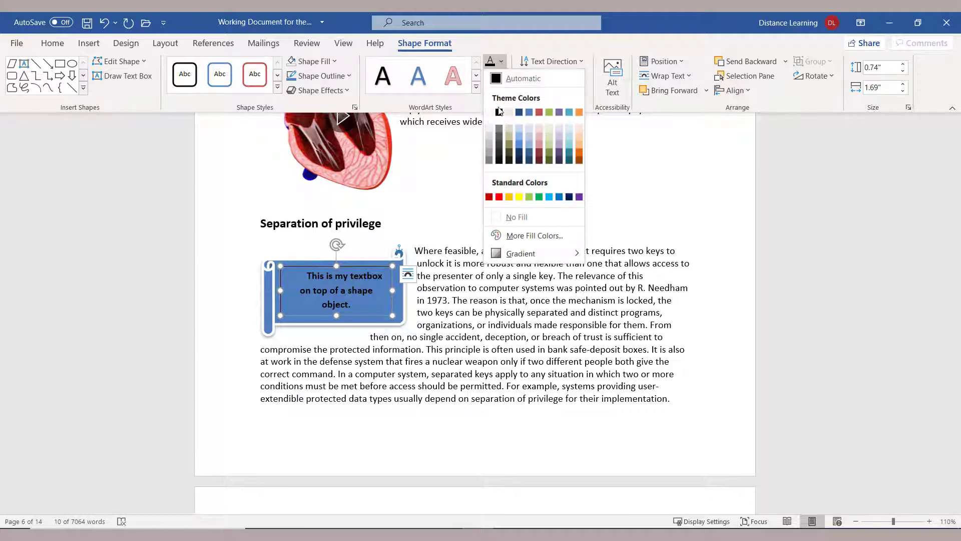
{"action": "key", "text": "Escape"}
Set the text box's Shape Outline to No Outline.
{"action": "left_click", "coordinate": [483, 349]}
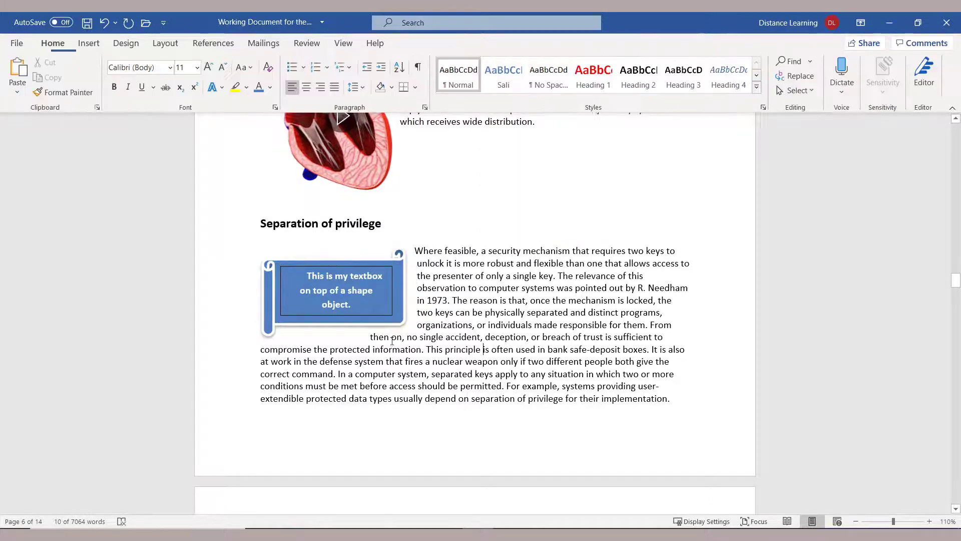
{"action": "left_click", "coordinate": [392, 309]}
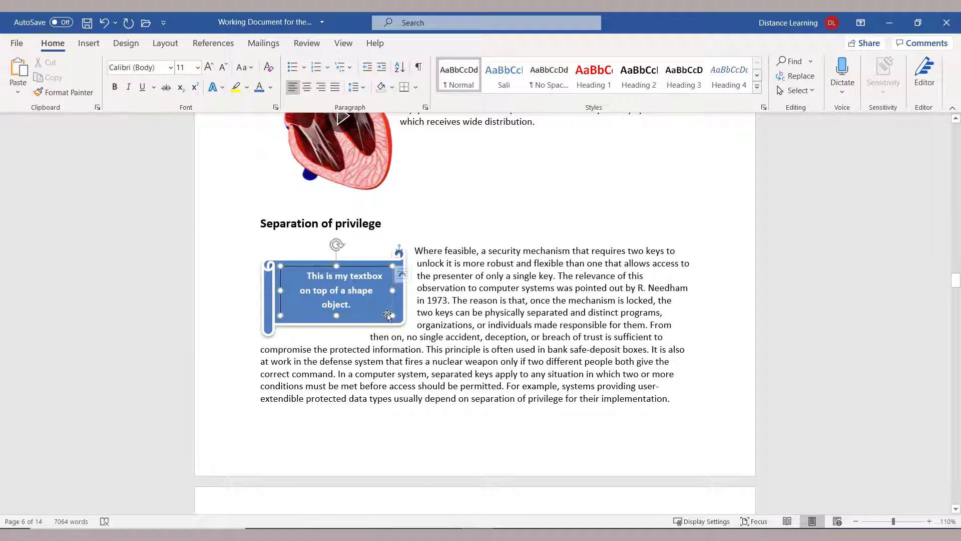
{"action": "left_click", "coordinate": [347, 76]}
{"action": "left_click", "coordinate": [325, 213]}
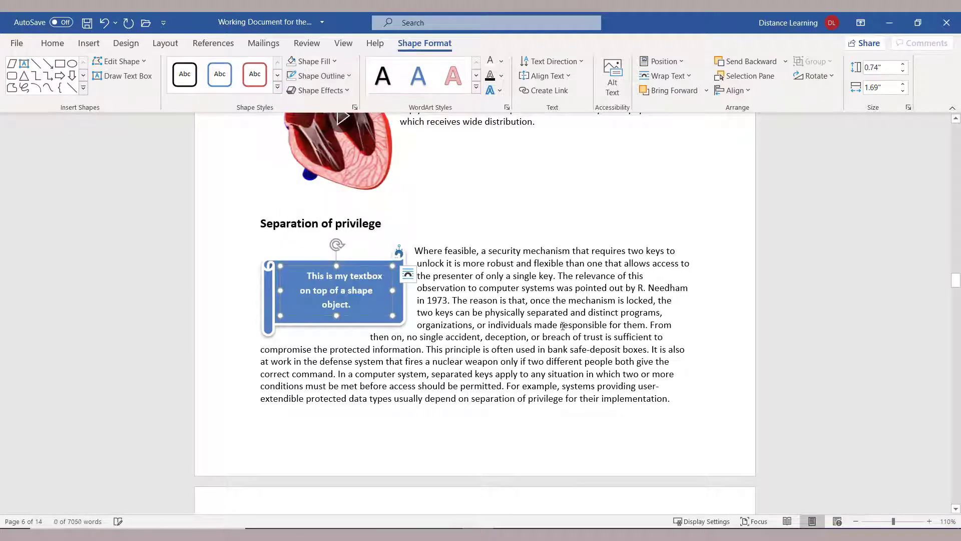
{"action": "left_click", "coordinate": [403, 306]}
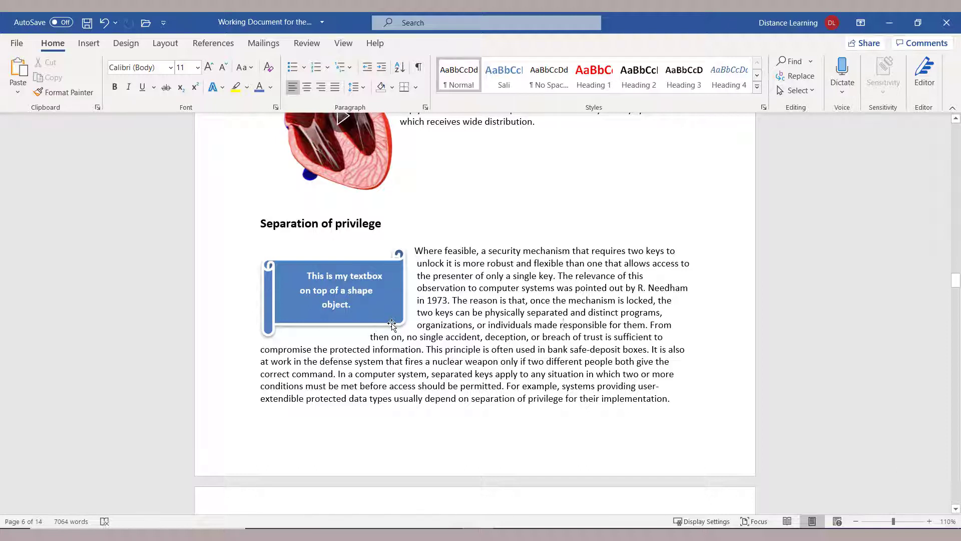
Group the text box with the scroll banner and drag the group right into the paragraph.
{"action": "left_click", "coordinate": [326, 303]}
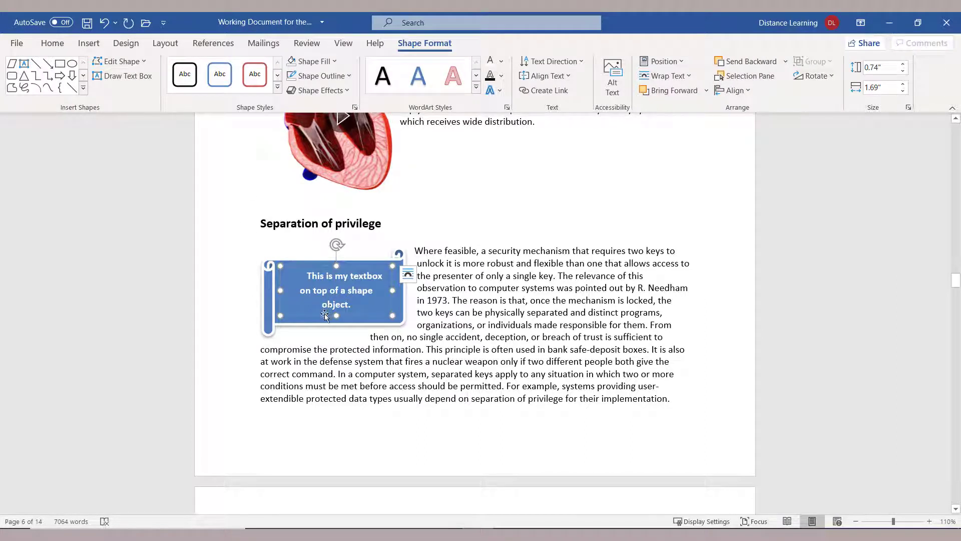
{"action": "left_click", "coordinate": [268, 313]}
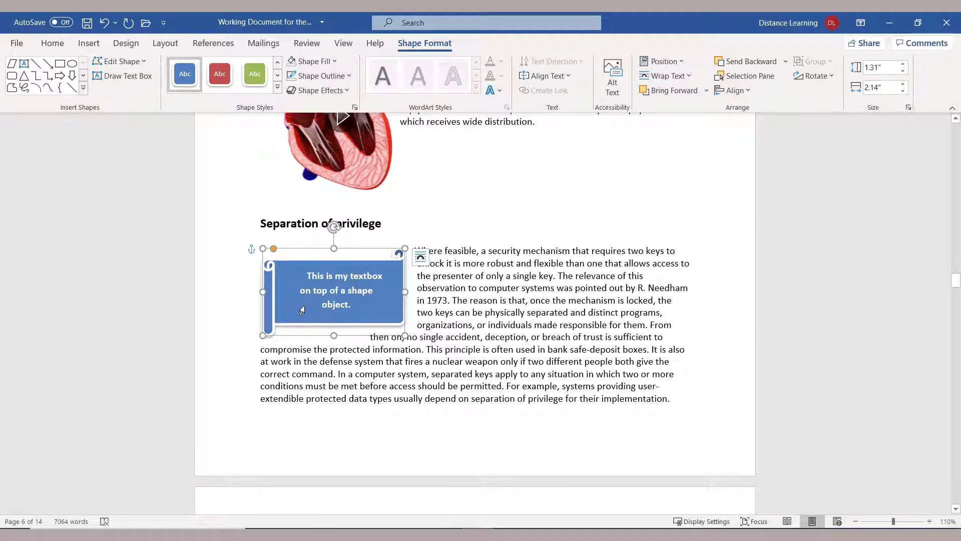
{"action": "double_click", "coordinate": [302, 310]}
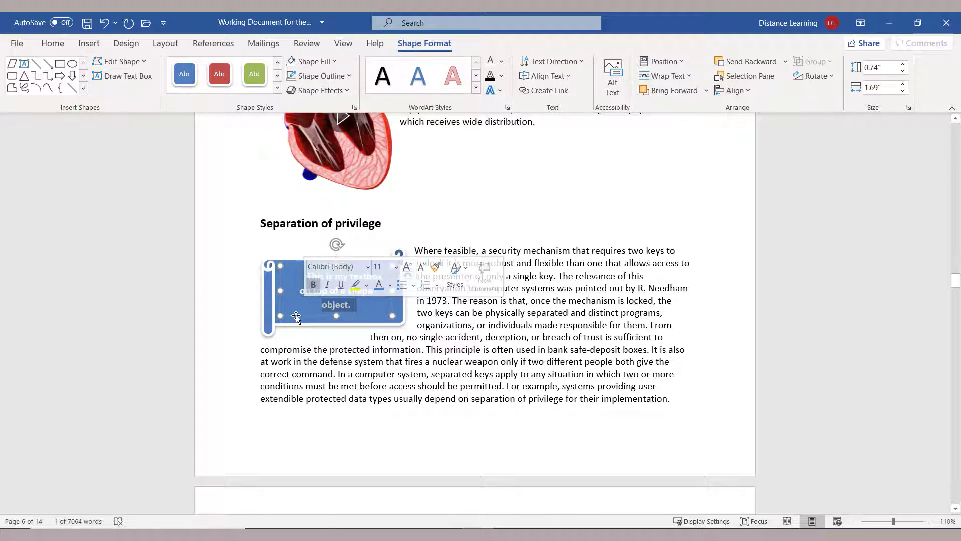
{"action": "key", "text": "ctrl+a"}
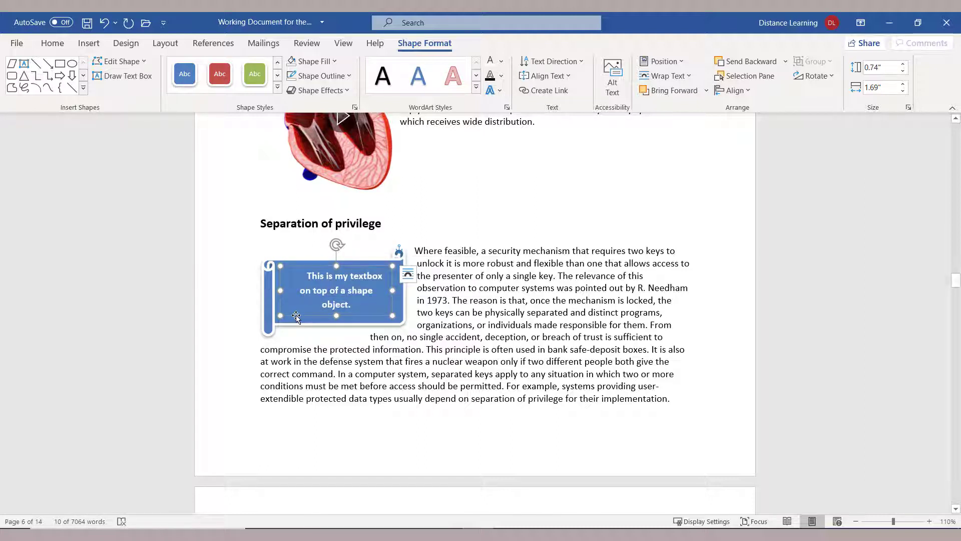
{"action": "left_click", "coordinate": [269, 325], "text": "shift"}
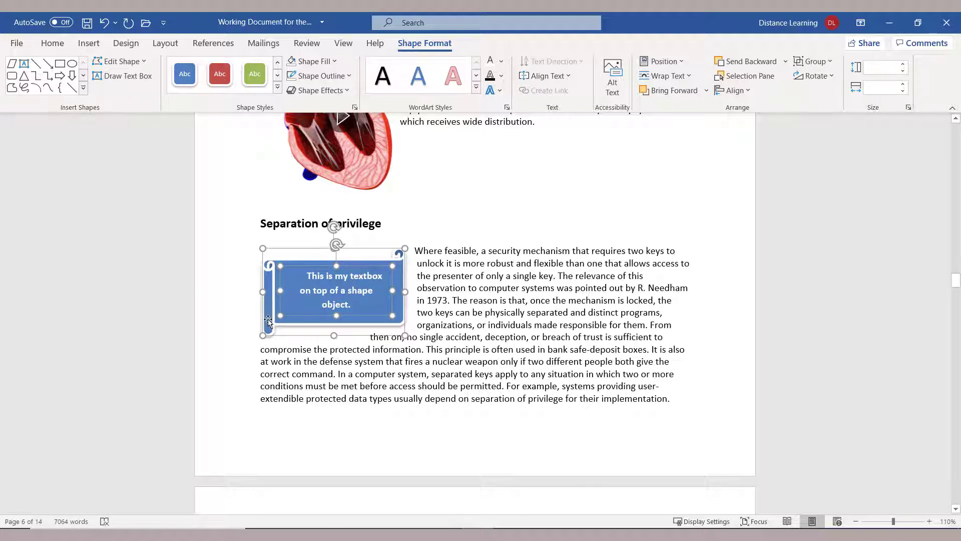
{"action": "right_click", "coordinate": [269, 324]}
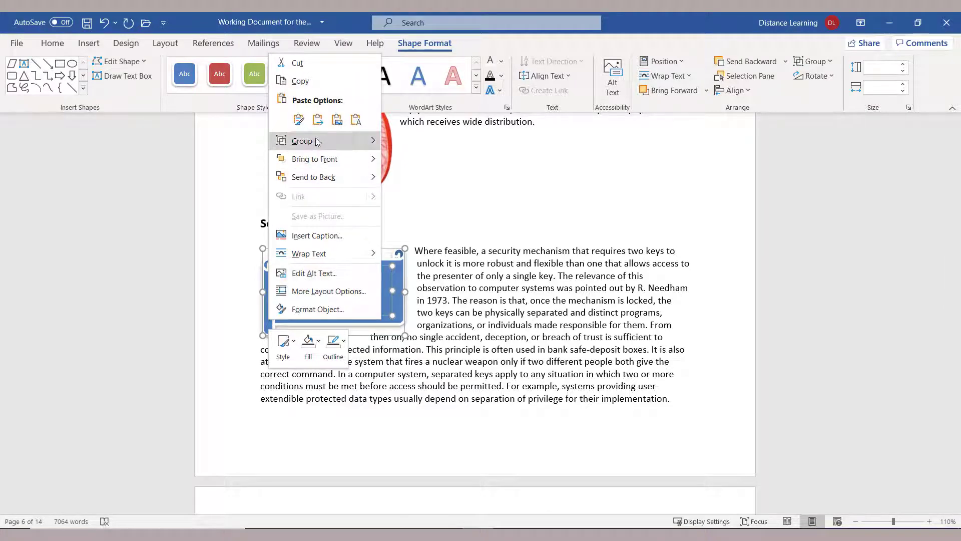
{"action": "mouse_move", "coordinate": [321, 141]}
{"action": "left_click", "coordinate": [411, 142]}
{"action": "left_click_drag", "start_coordinate": [584, 320], "coordinate": [621, 323]}
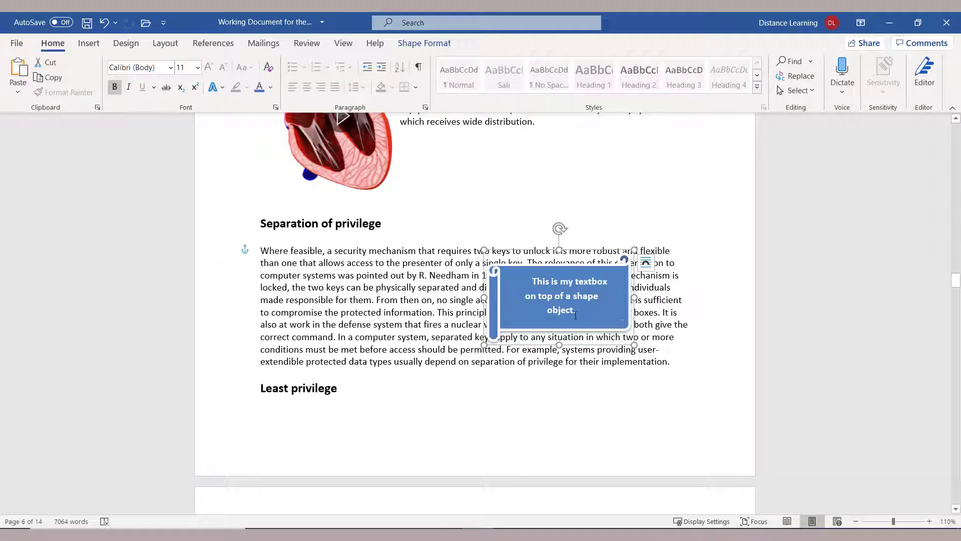
Set the grouped banner's wrapping to Tight and move it to the paragraph's right side.
{"action": "double_click", "coordinate": [607, 337]}
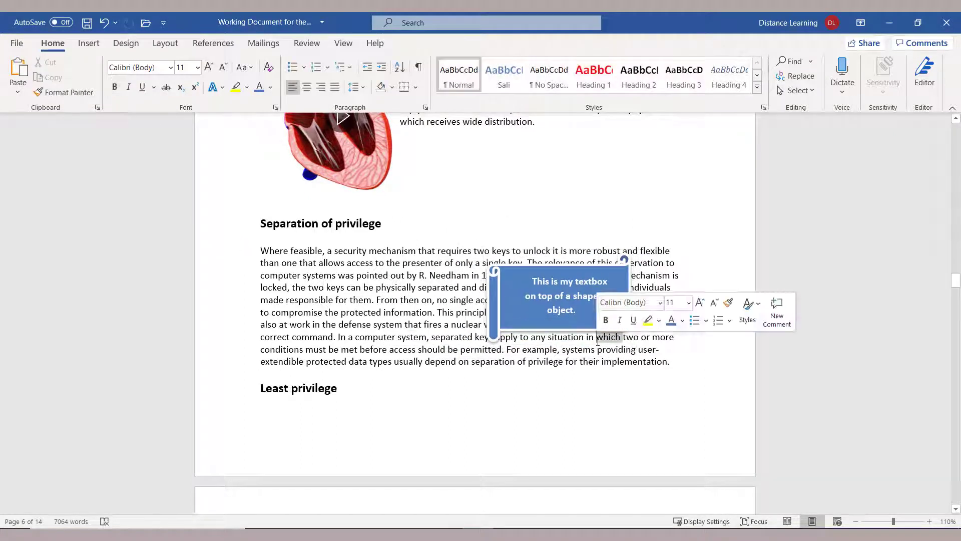
{"action": "left_click", "coordinate": [541, 334]}
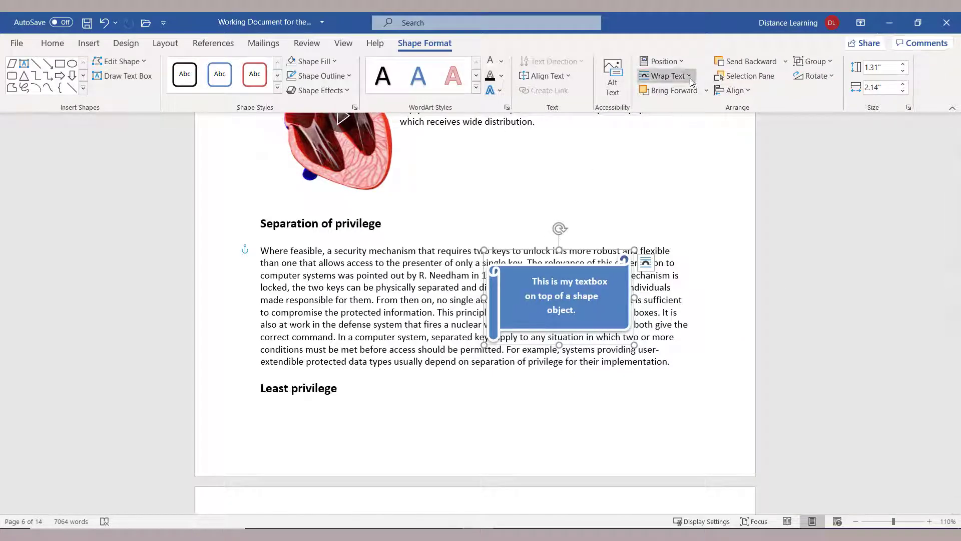
{"action": "left_click", "coordinate": [666, 76]}
{"action": "left_click", "coordinate": [651, 127]}
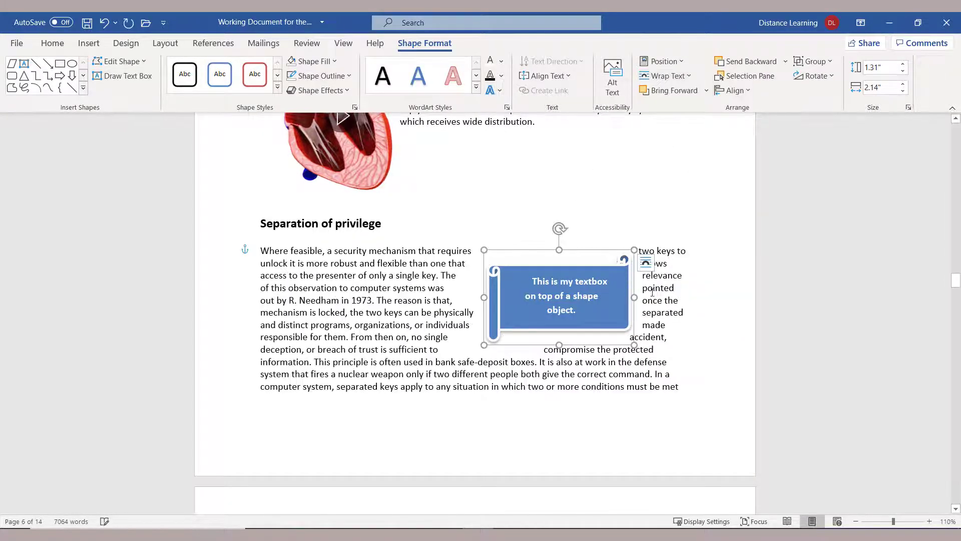
{"action": "left_click", "coordinate": [669, 325]}
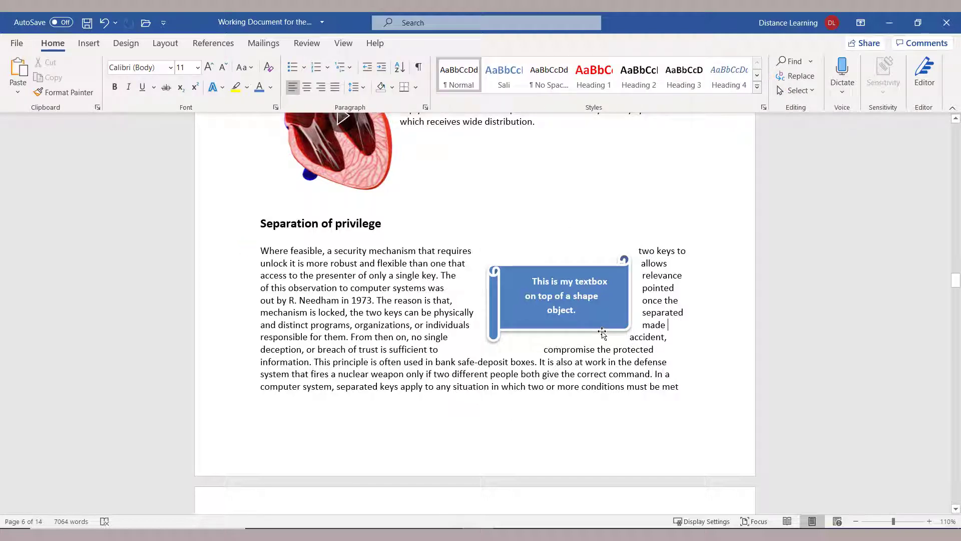
{"action": "left_click_drag", "start_coordinate": [602, 331], "coordinate": [653, 330]}
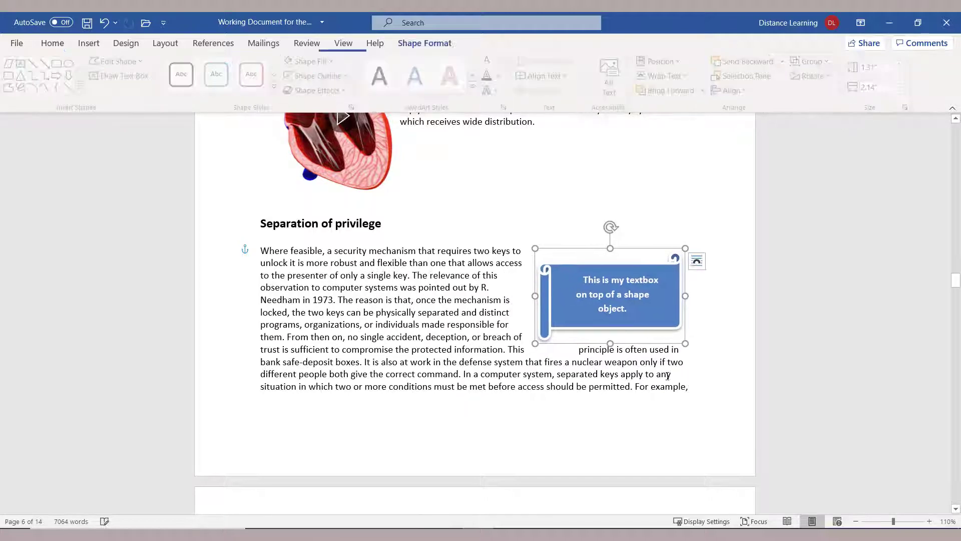
{"action": "left_click", "coordinate": [650, 386]}
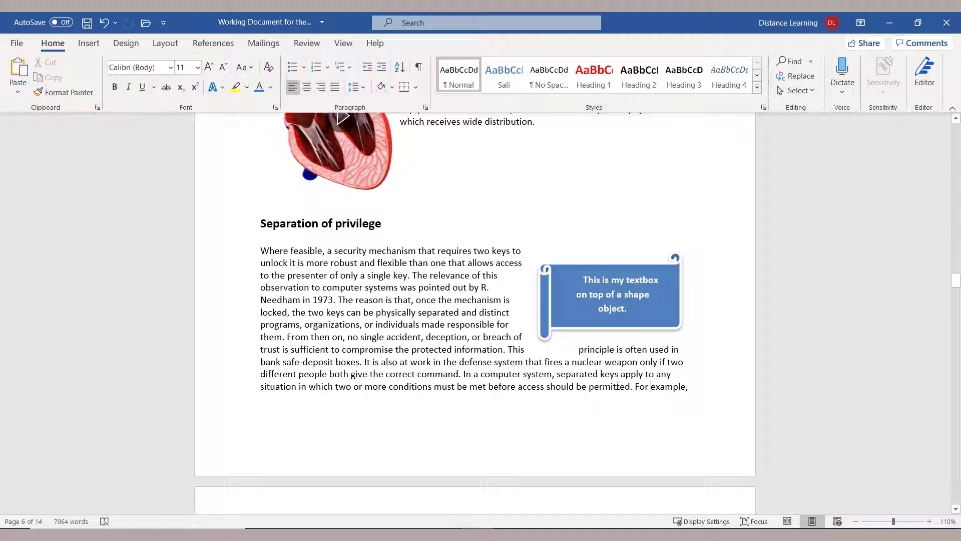